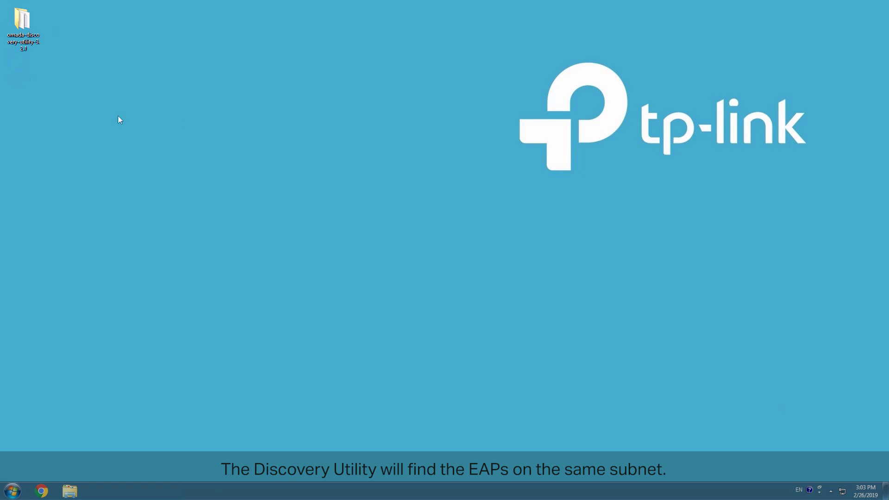
- Launch the Omada Discovery Utility and select all three discovered EAPs for batch setting
double_click(22, 19)
double_click(297, 123)
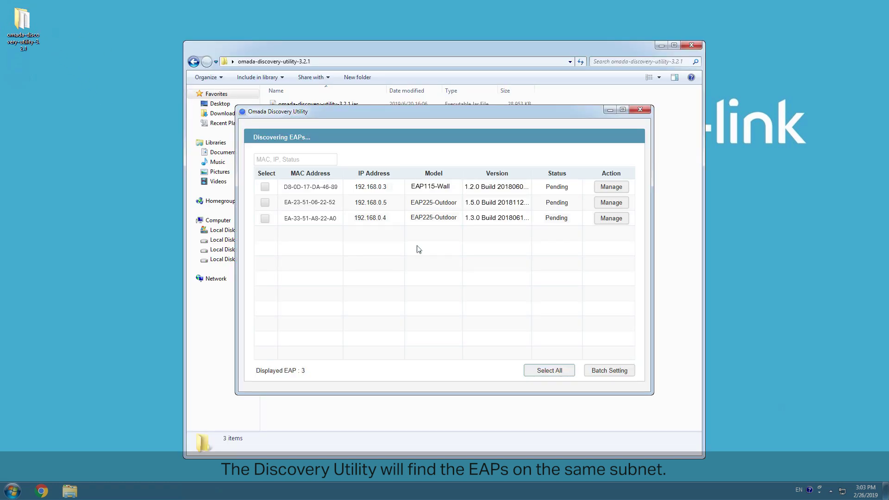
click(541, 370)
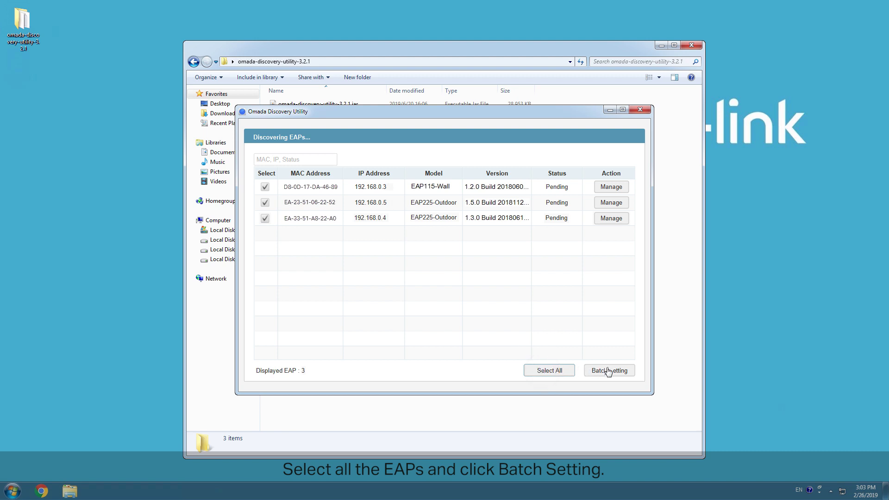
click(608, 371)
- Point the EAPs to controller 192.168.10.100 using the default device username and password
text(192.168)
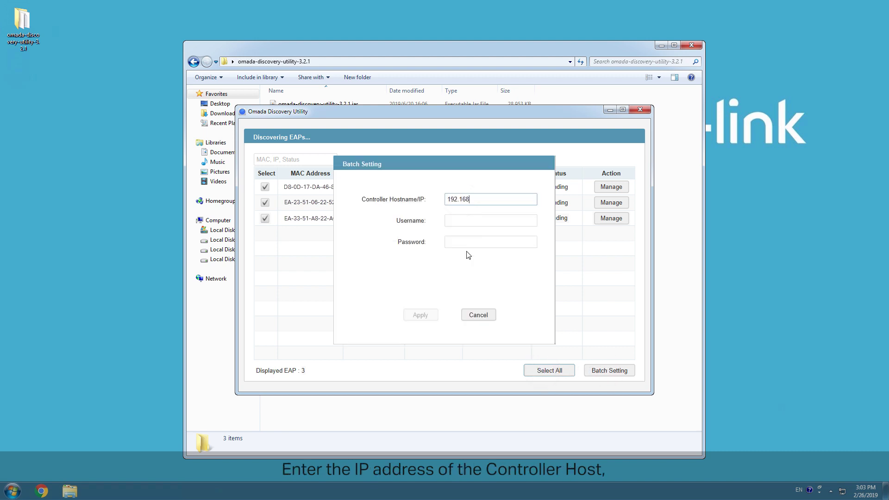
text(.10.100)
click(454, 220)
text(a)
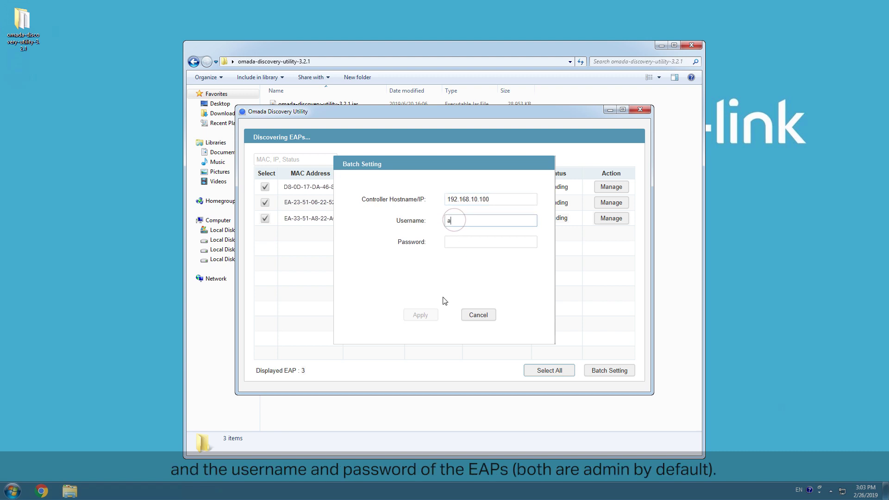
text(dmin)
click(455, 242)
text(adm)
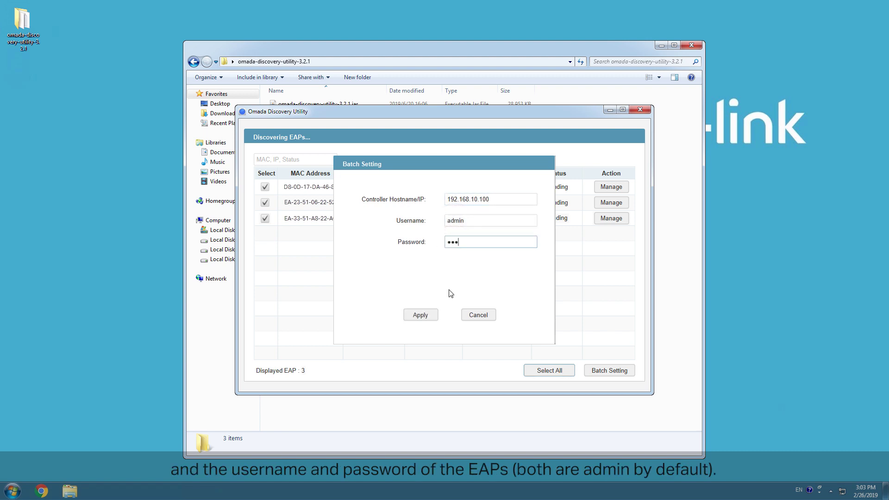
text(in)
click(420, 314)
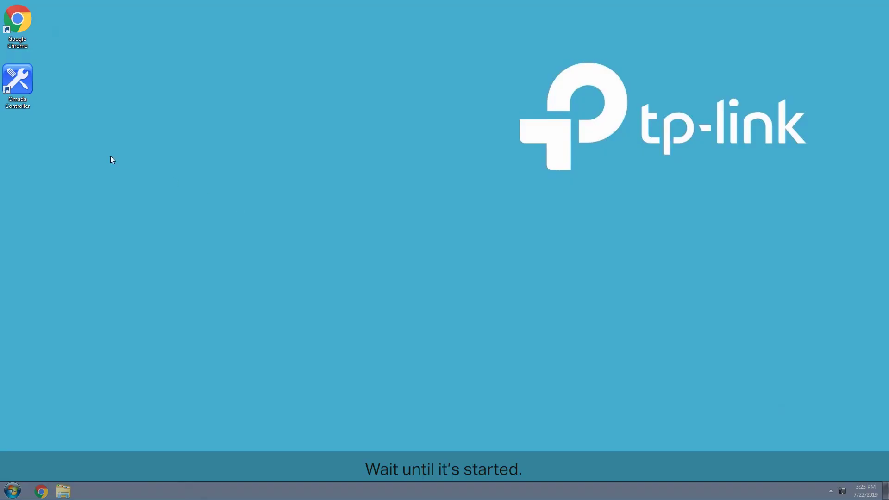
- Launch Omada Controller from the desktop icon so its setup wizard opens at 127.0.0.1:8043
double_click(17, 79)
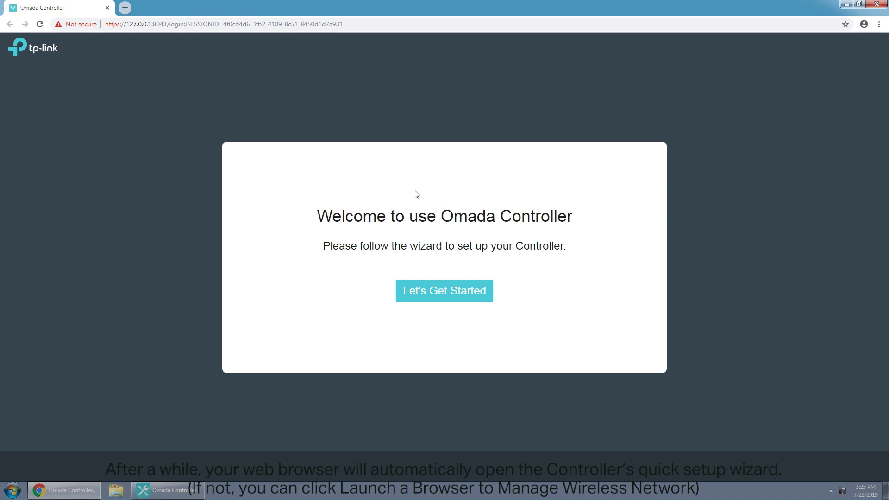
- Start the wizard, keep the controller name, and create user admin with a confirmed password and recovery e-mail
click(432, 299)
click(633, 361)
click(369, 234)
text(admin)
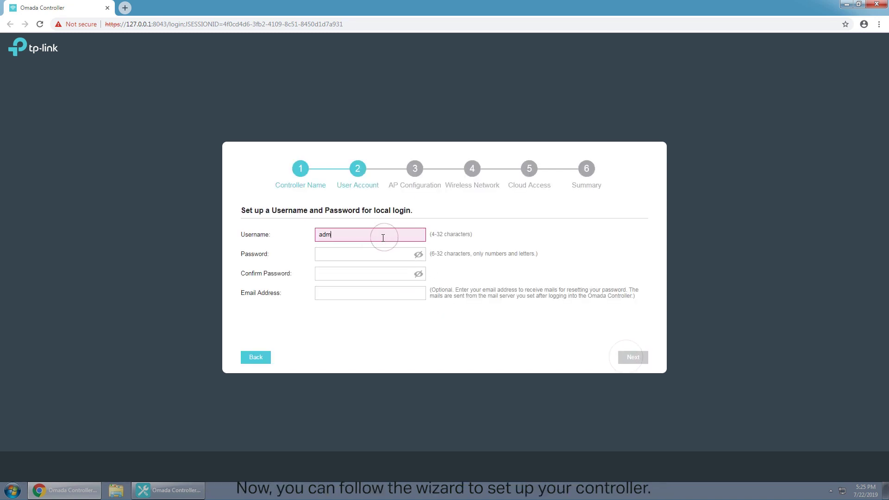
click(361, 250)
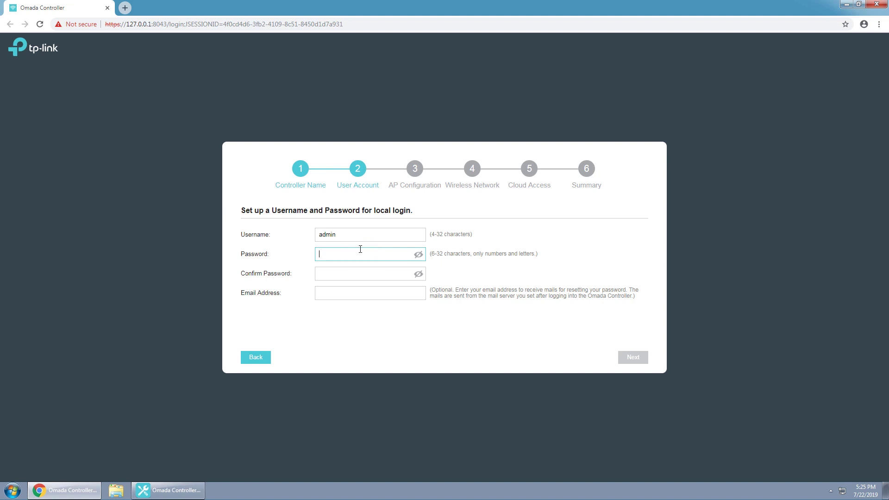
text(123456)
click(348, 273)
text(123456)
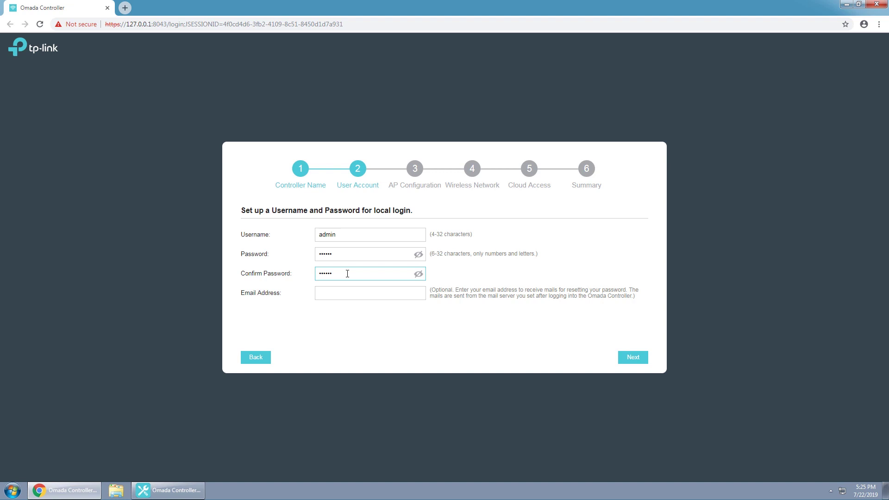
click(372, 297)
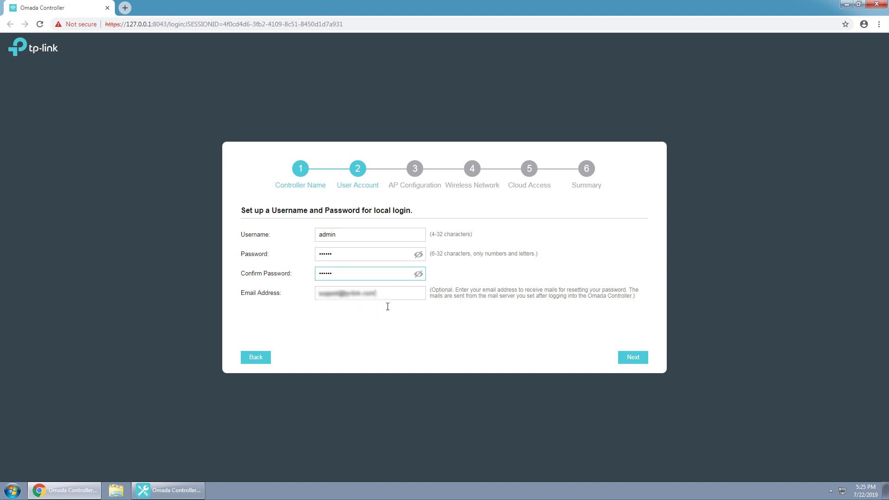
- Select all three APs for configuration in the wizard
click(634, 360)
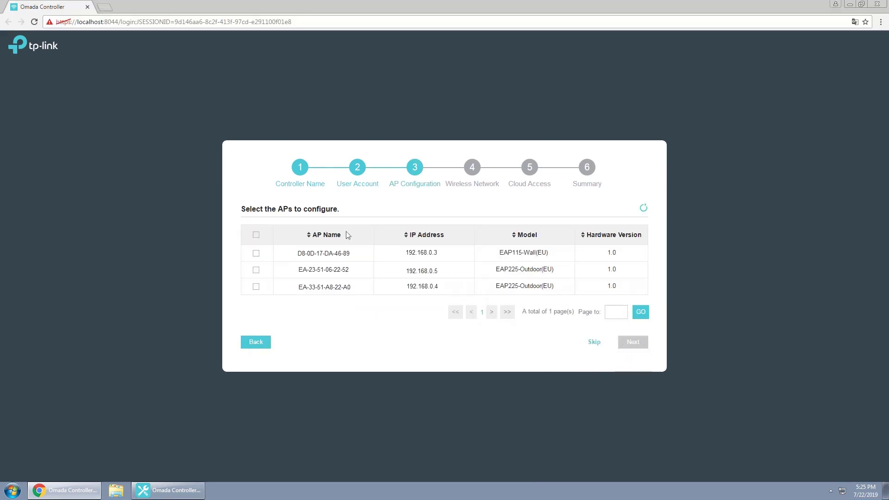
click(256, 235)
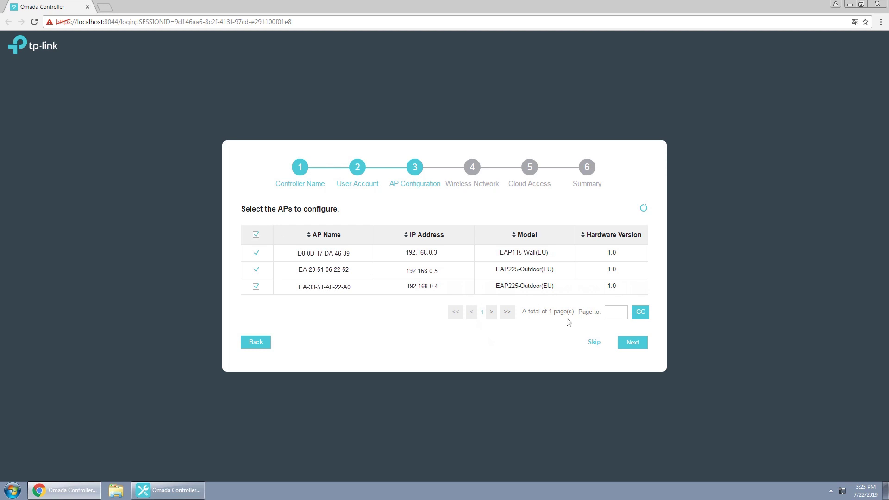
click(632, 343)
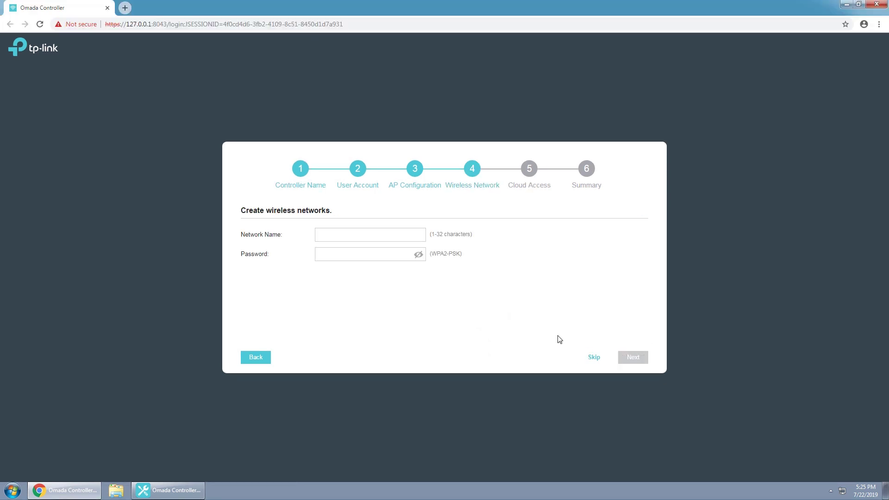
- Name the wireless network tplinkwifi and enter its WPA2-PSK password
click(350, 237)
text(tpl)
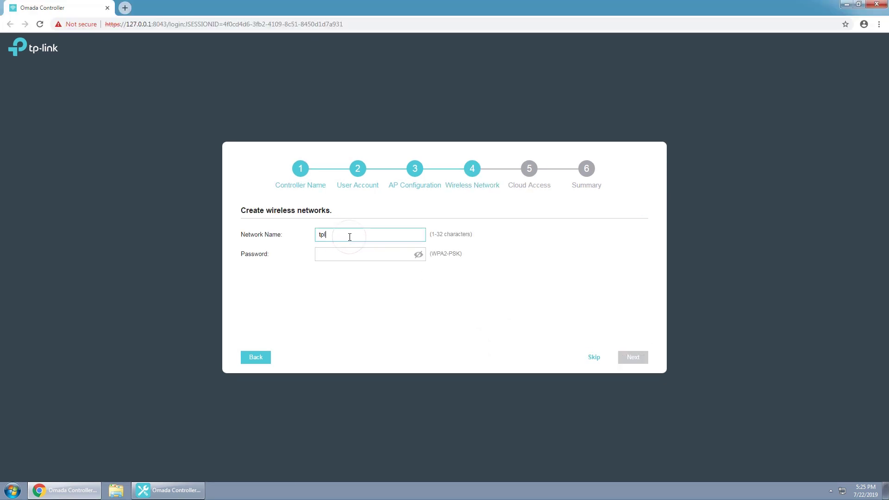
text(inkwifi)
click(332, 255)
text(••••••••)
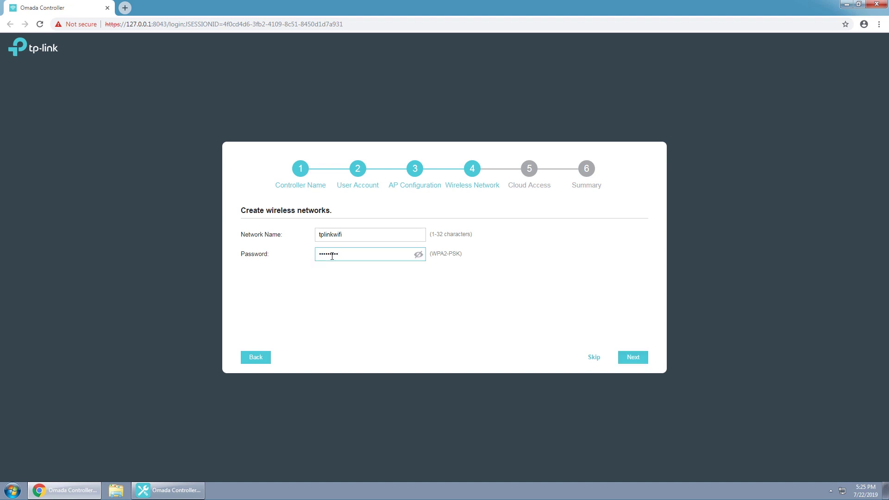
text(••)
- Skip the Cloud Access step and finish the setup wizard
click(631, 361)
click(587, 359)
click(631, 361)
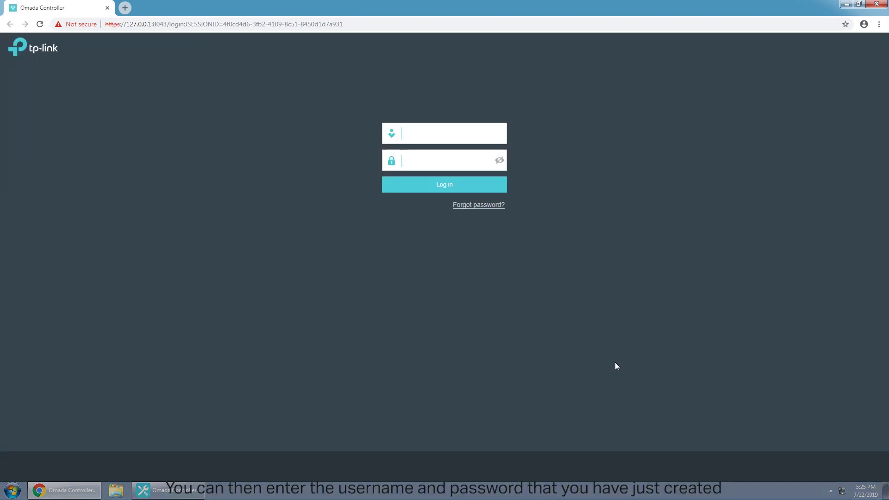
- Log in to the controller as admin with the account password
click(443, 131)
text(admin)
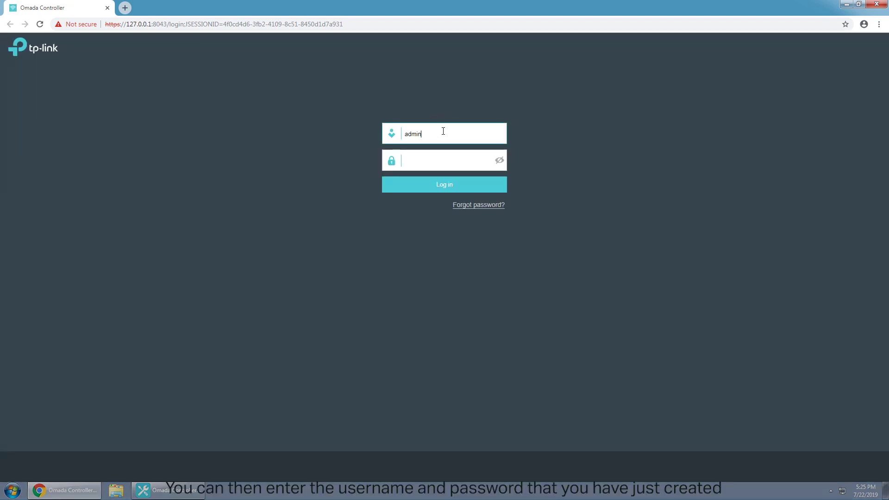
click(435, 155)
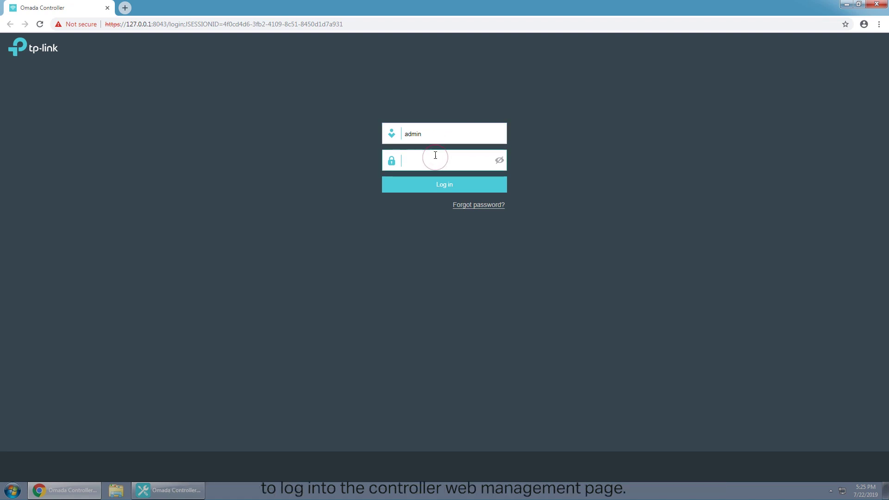
text(admmin)
click(438, 187)
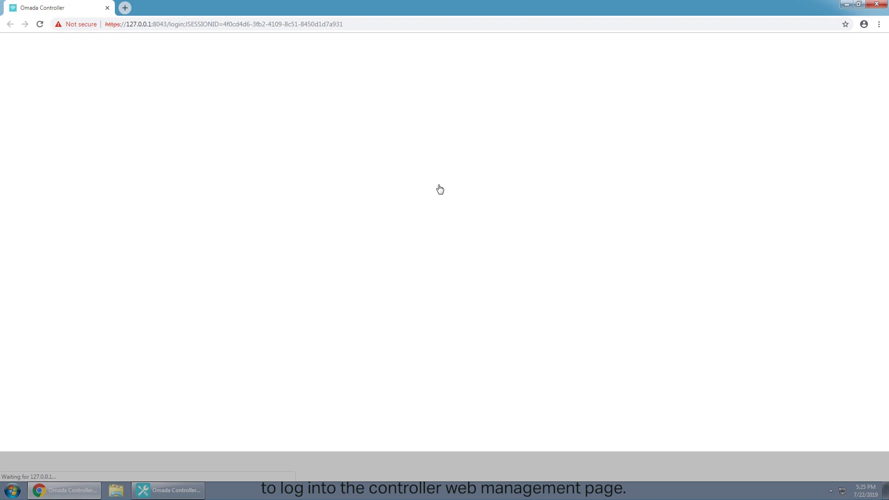